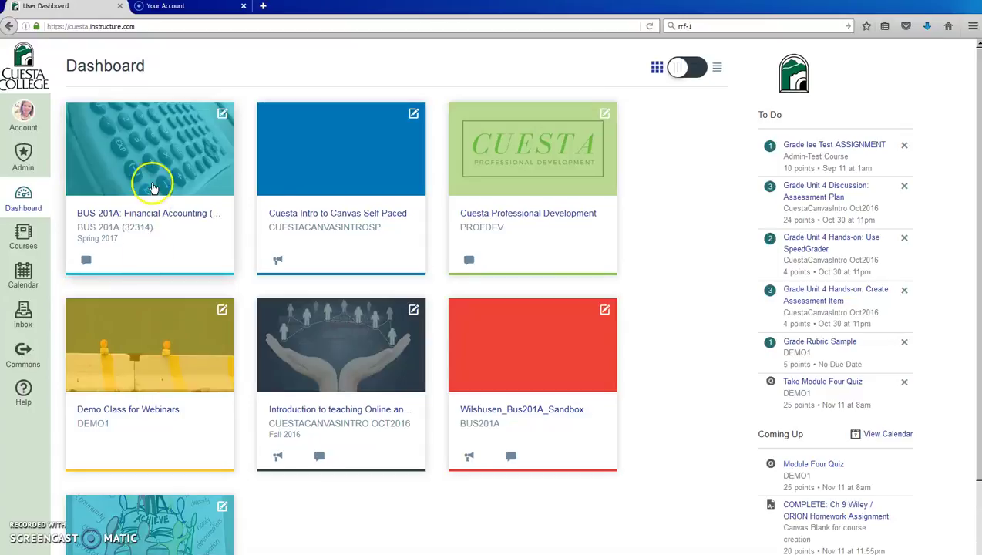
Step: Browse the BUS 201A card options and the Cuesta Intro and BUS 201A courses, returning to the dashboard
left_click(221, 114)
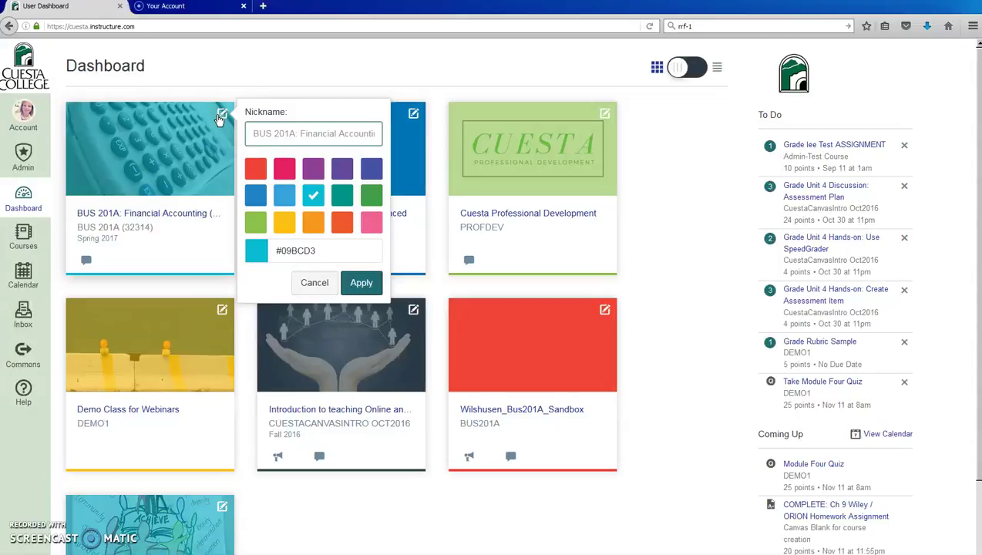
left_click(401, 153)
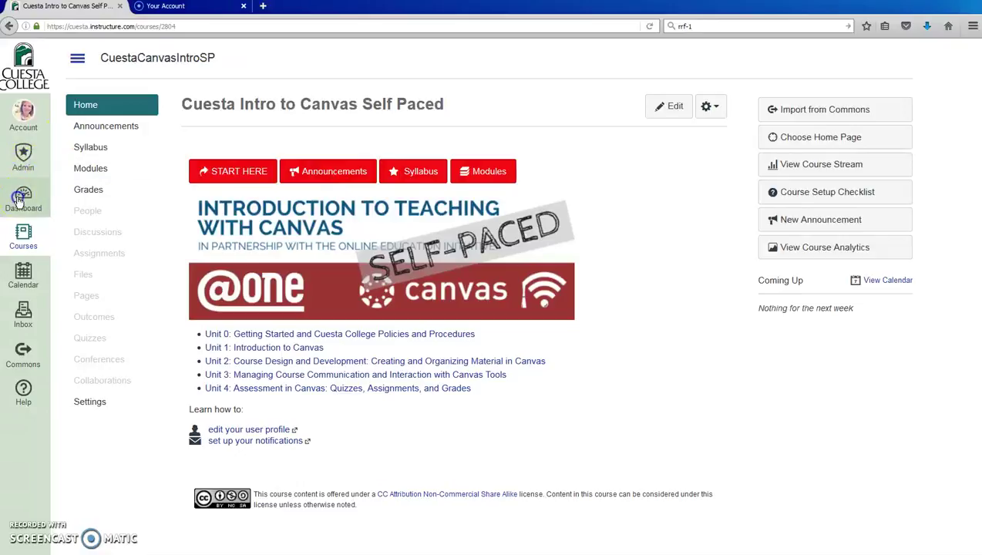
left_click(22, 198)
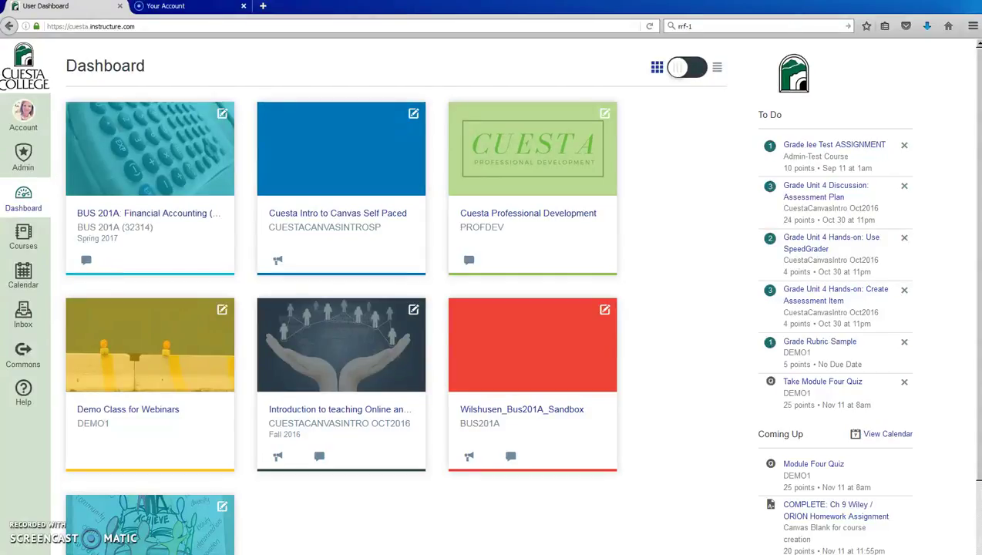
left_click(171, 278)
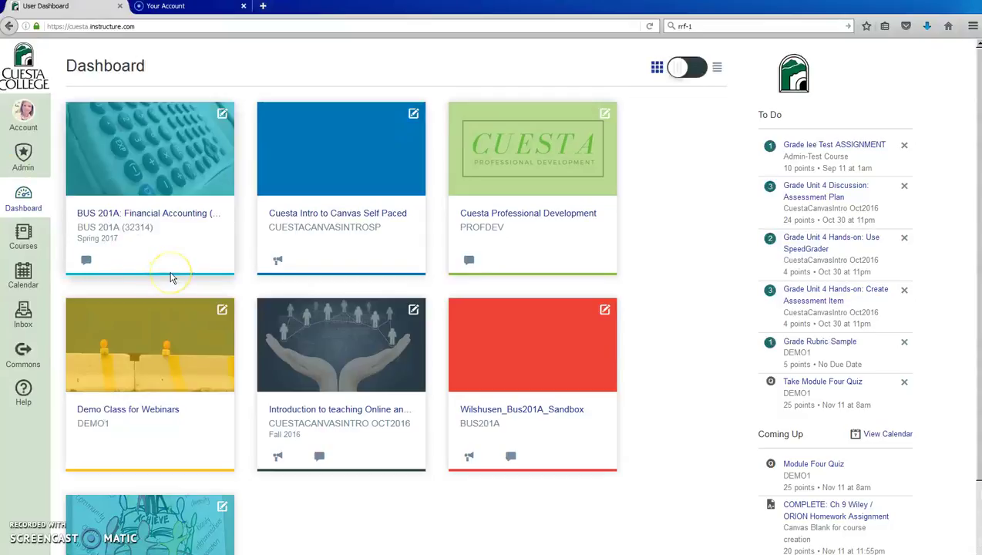
left_click(150, 219)
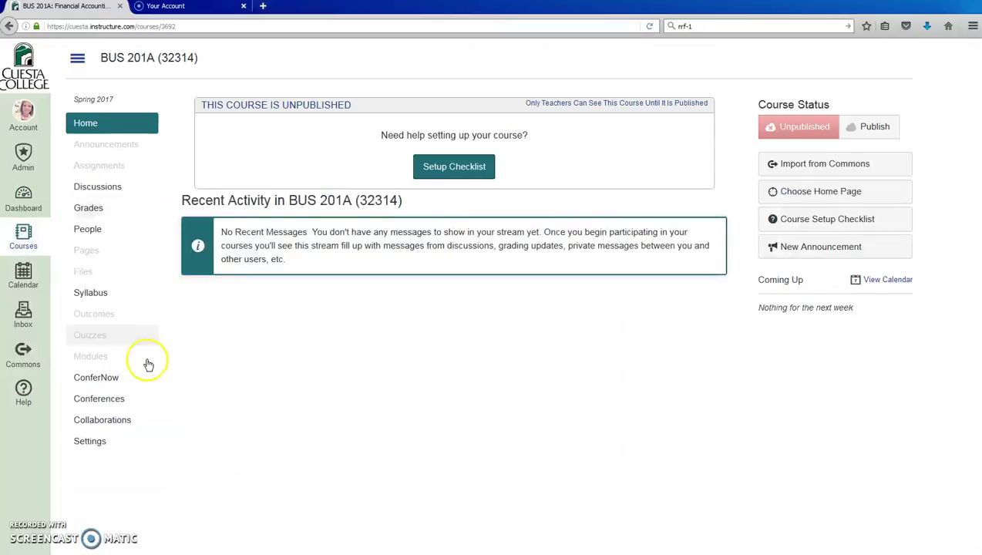
left_click(24, 202)
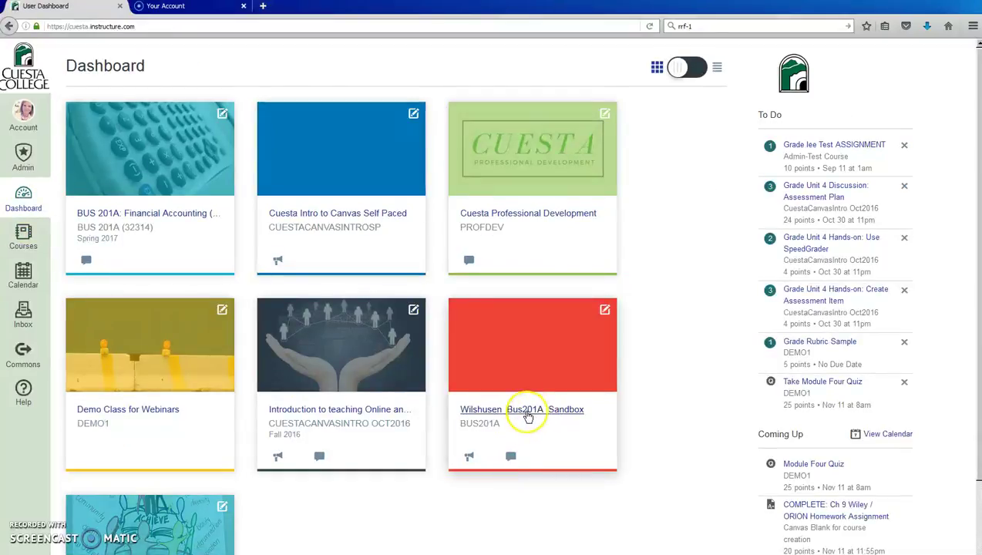
Step: In Wilshusen_Bus201A_Sandbox settings, upload the Investing picture from the computer as the course image
left_click(526, 411)
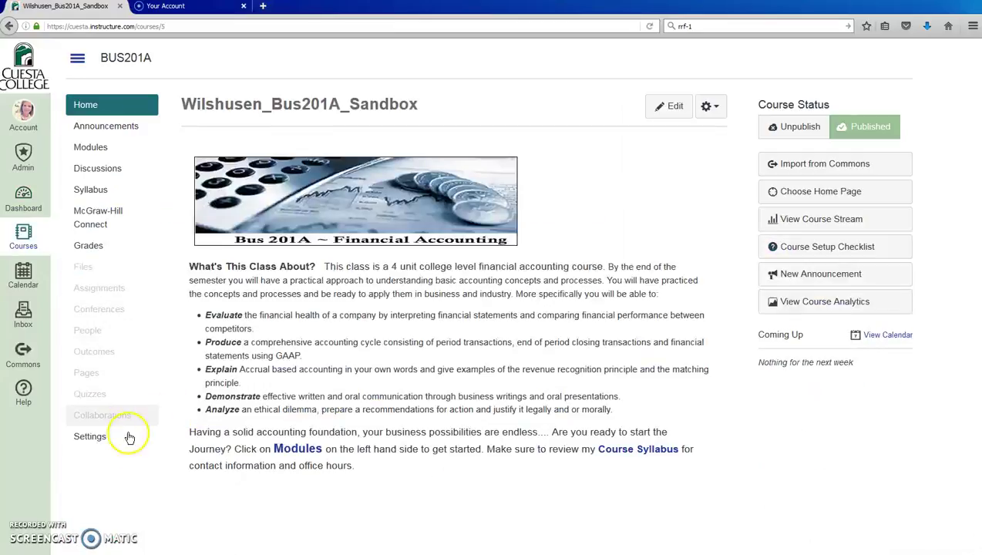
left_click(105, 439)
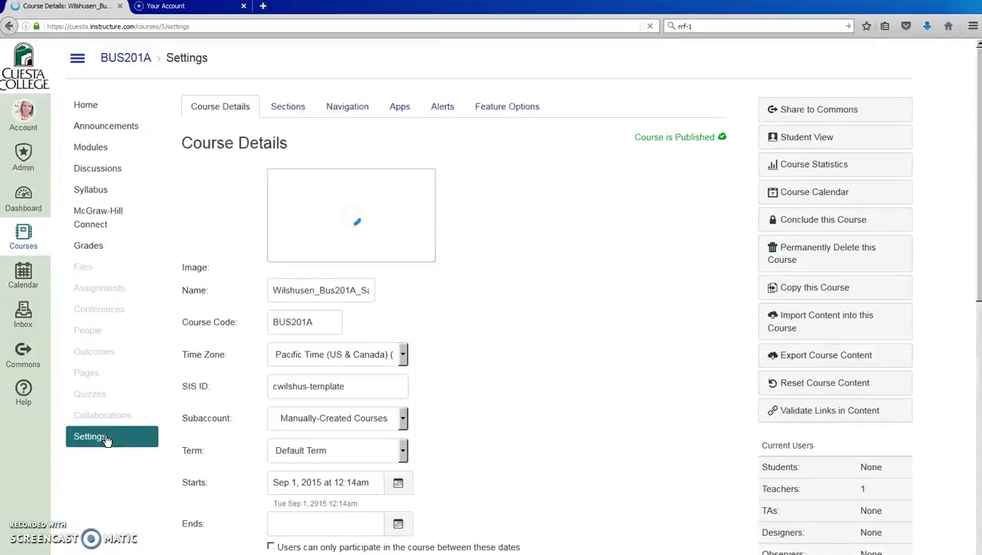
left_click(352, 217)
left_click(352, 216)
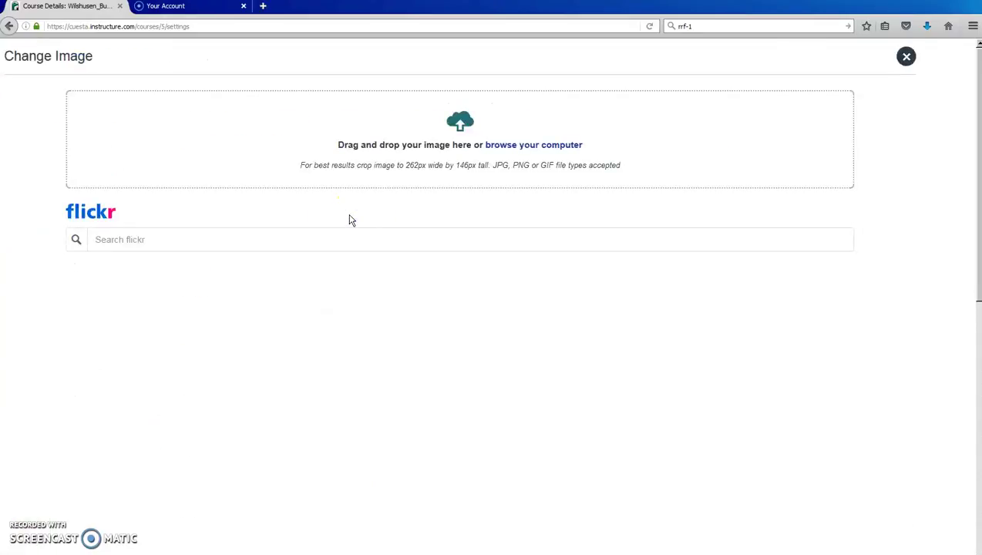
left_click(527, 151)
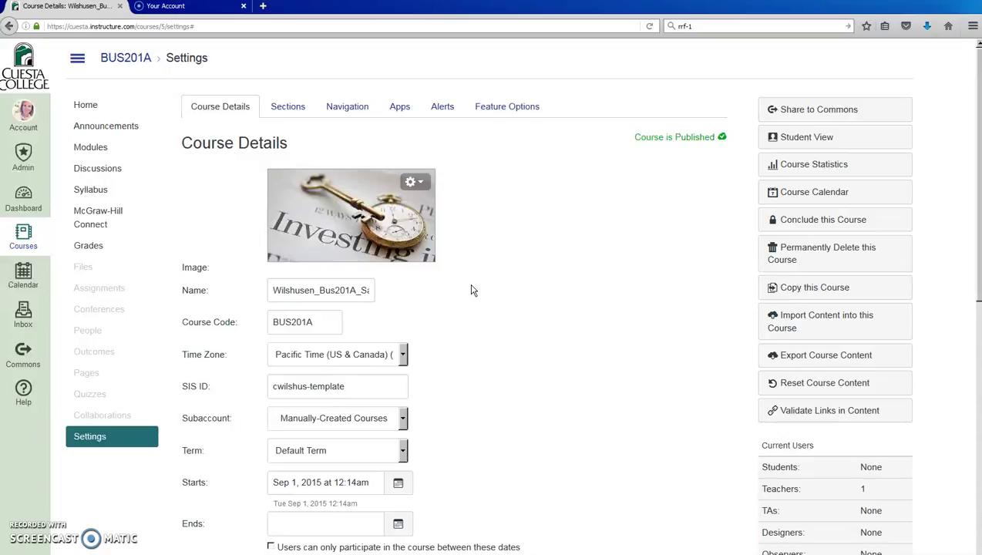
Step: Save the course details and view the sandbox card's Investing image on the dashboard
scroll(478, 297, "down", 5)
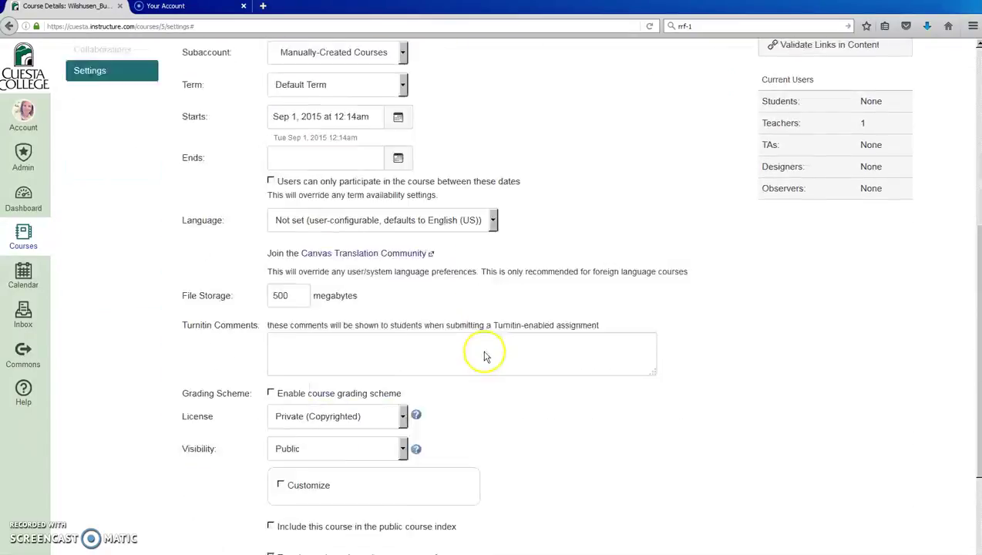
scroll(484, 356, "down", 4)
left_click(652, 538)
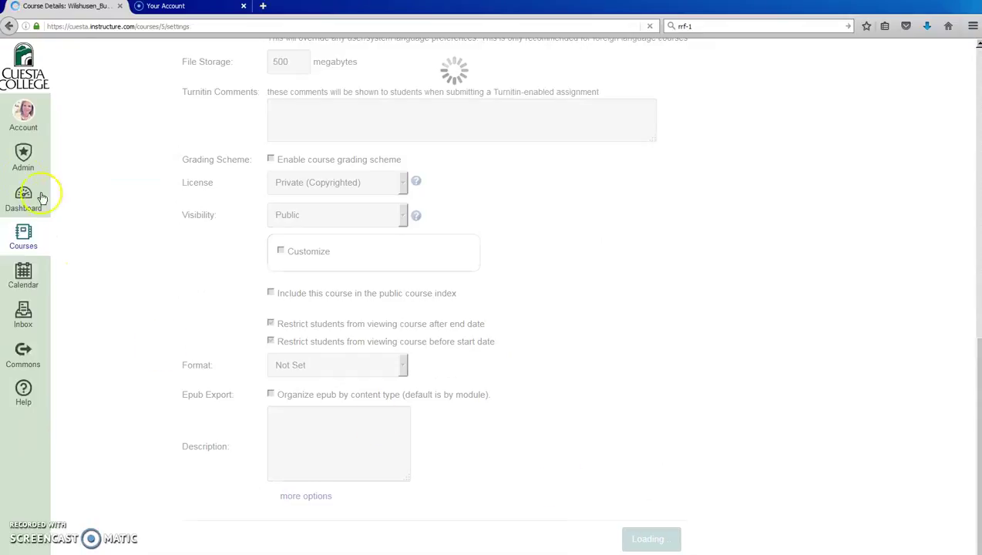
left_click(27, 202)
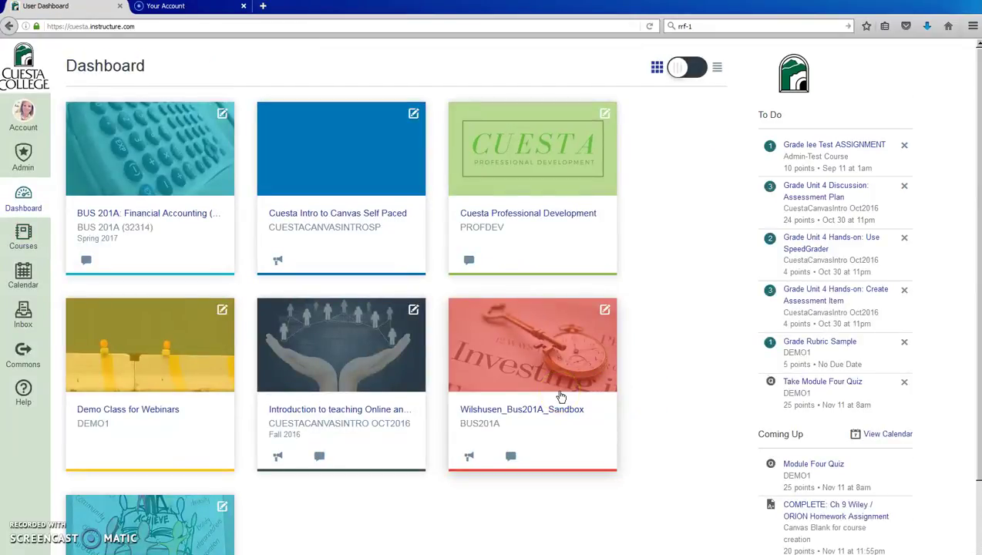
left_click(554, 412)
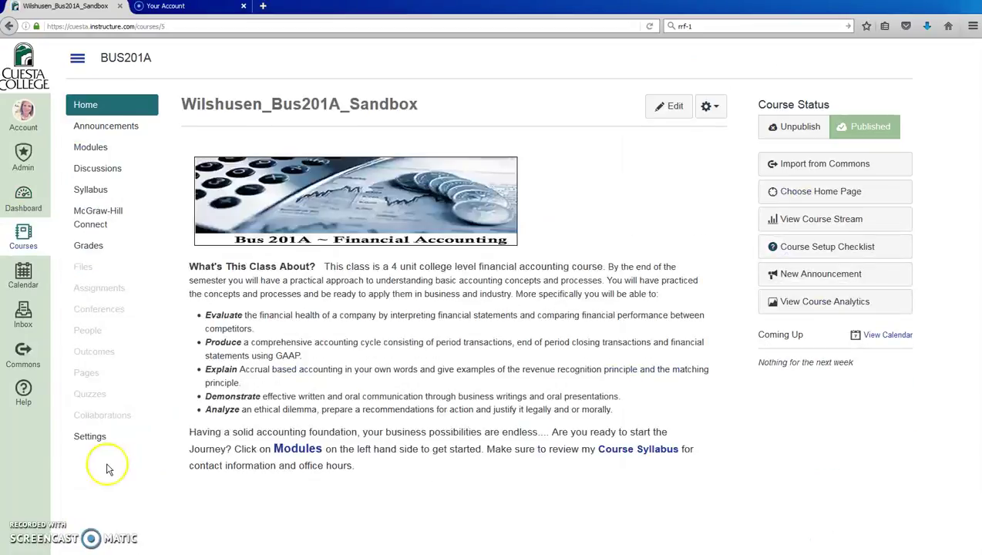
left_click(86, 438)
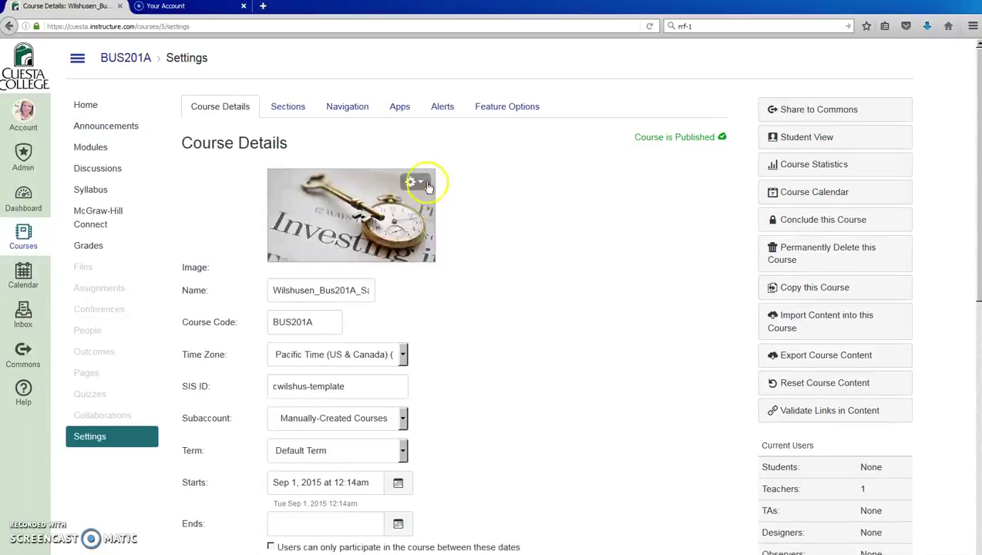
left_click(420, 181)
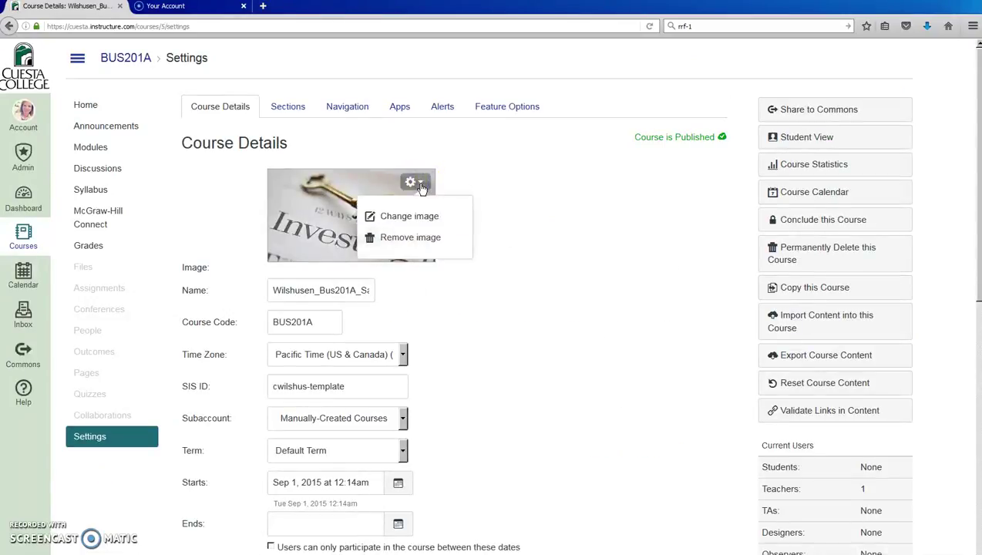
left_click(416, 235)
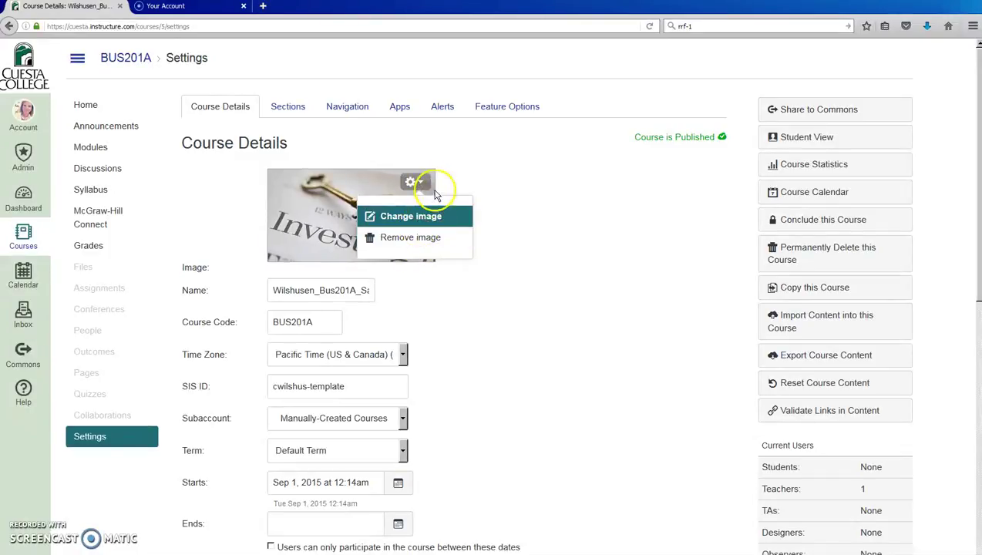
left_click(479, 185)
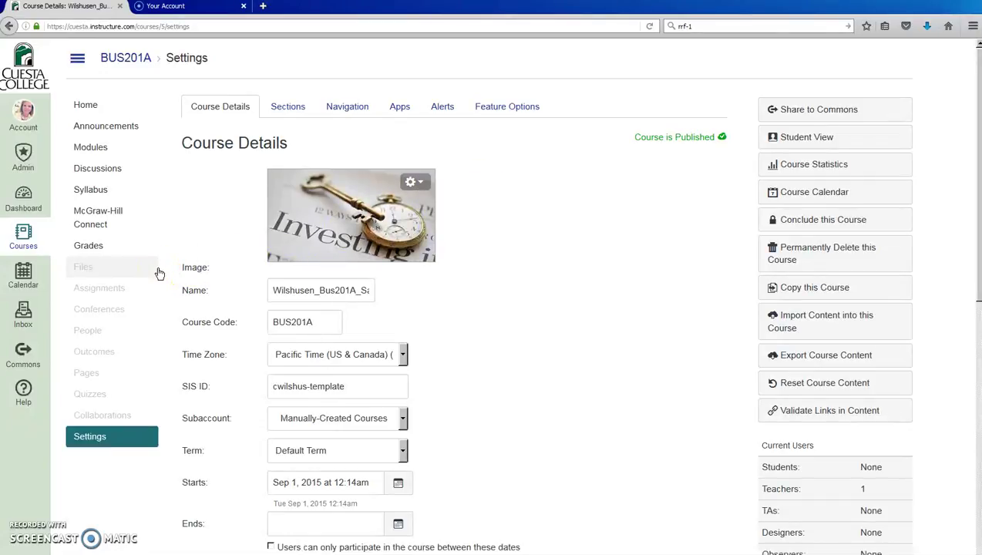
left_click(26, 202)
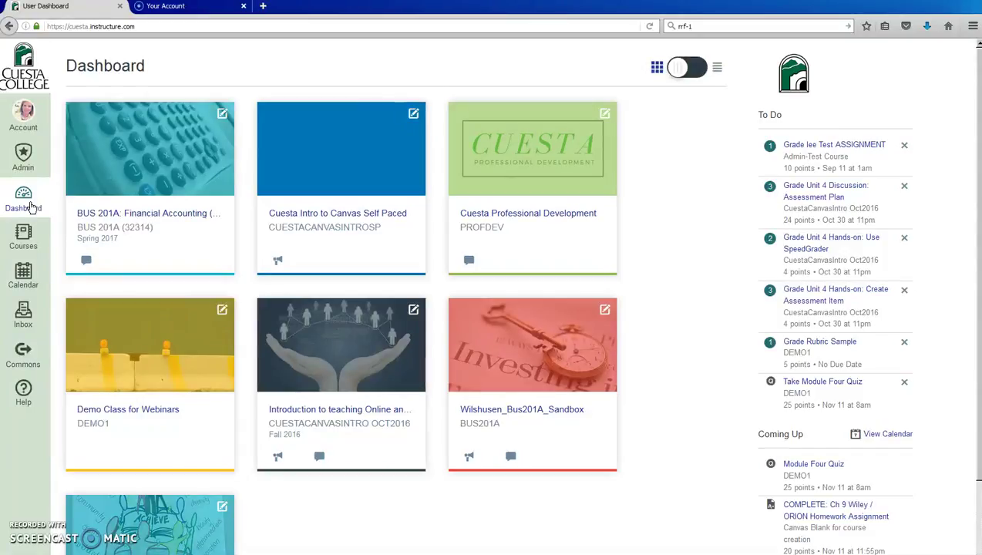
left_click(24, 239)
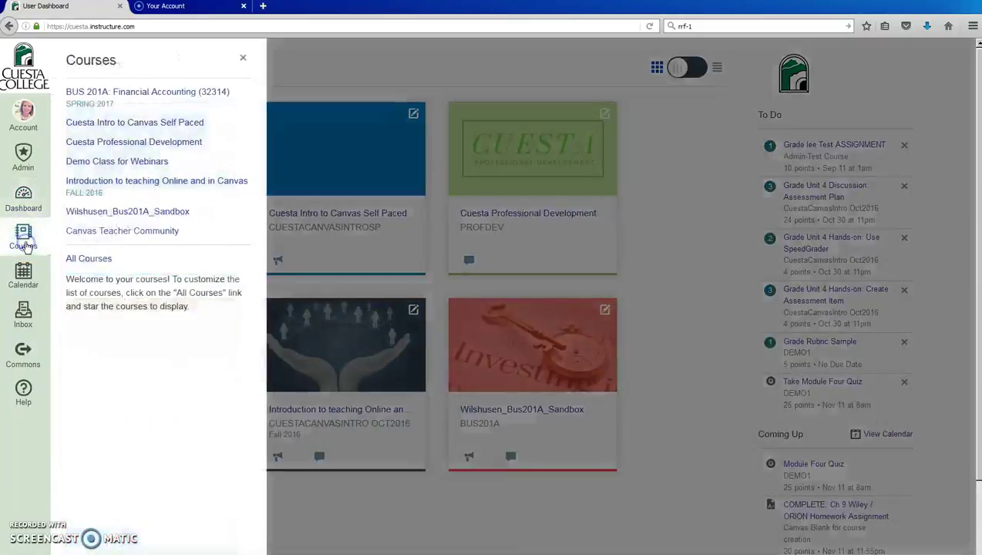
left_click(89, 262)
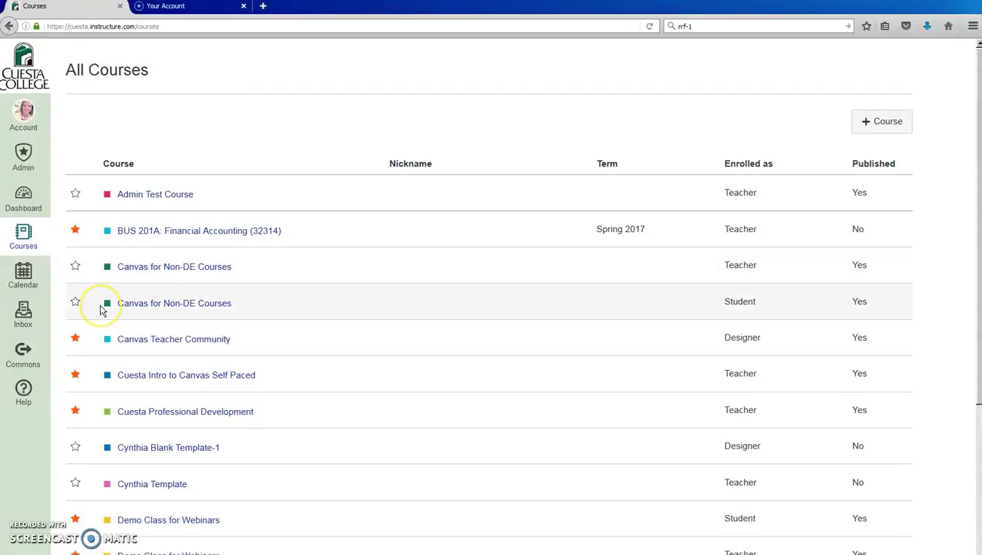
left_click(24, 197)
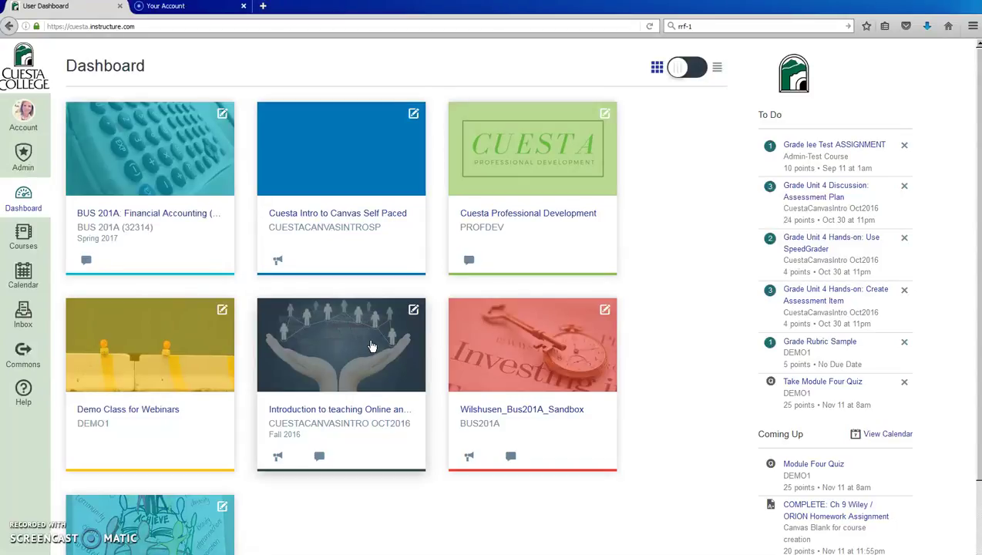
left_click(303, 363)
left_click(412, 310)
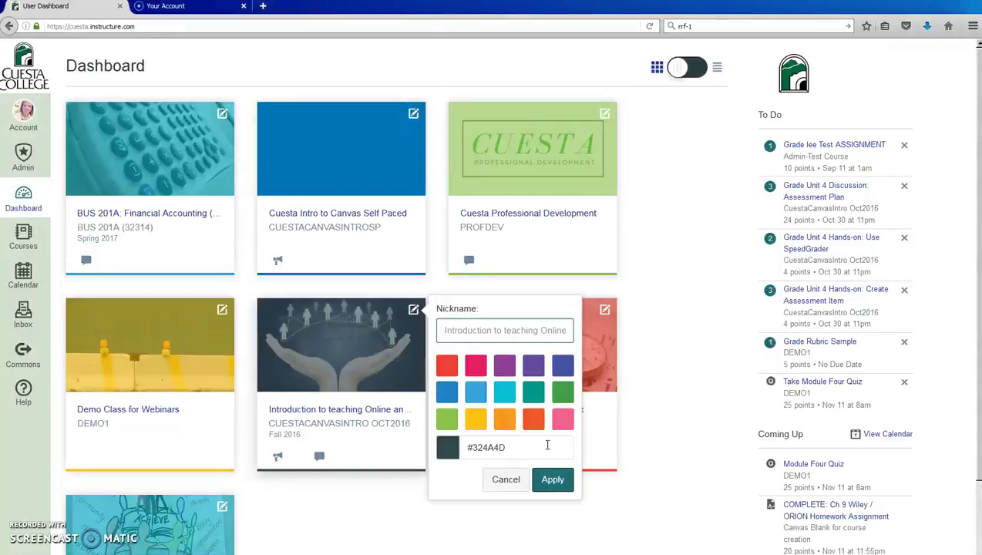
left_click(550, 479)
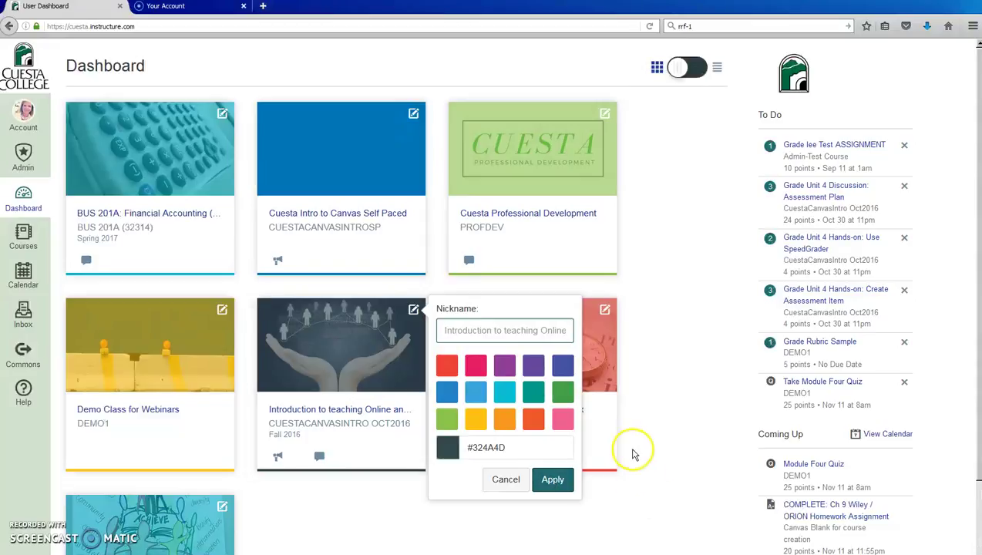
left_click(562, 476)
Step: In Wilshusen_Bus201A_Sandbox settings, choose to change the course image and search Flickr for 'tees'
left_click(569, 417)
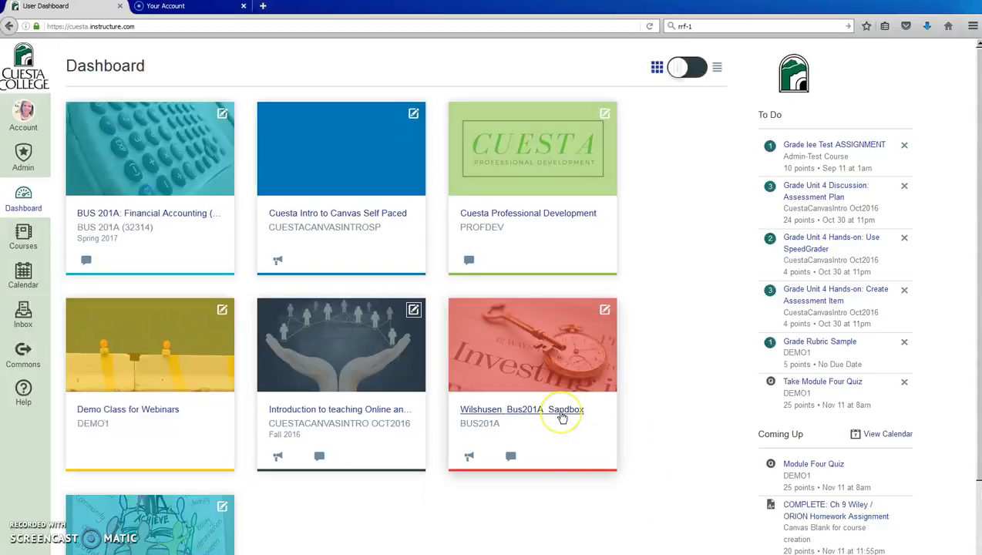
left_click(562, 414)
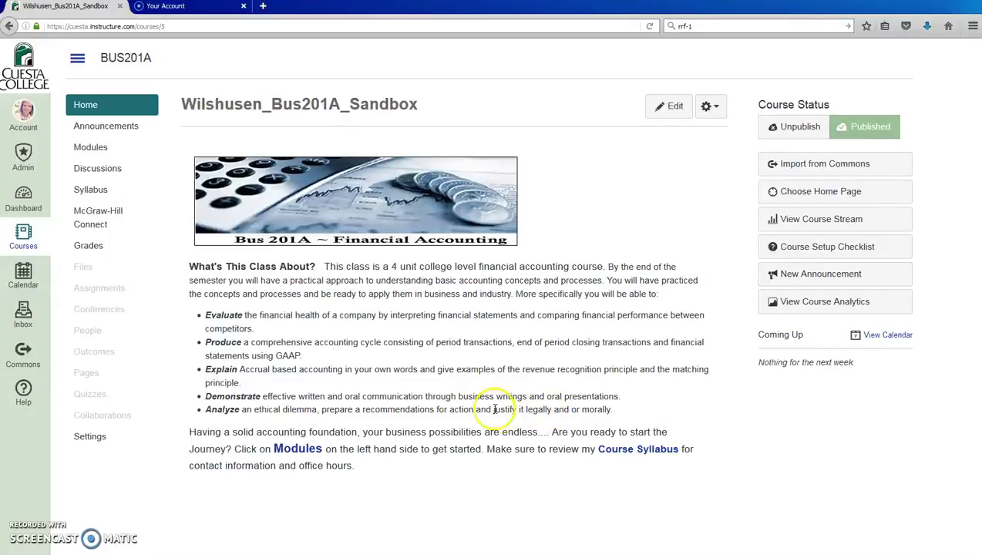
left_click(90, 441)
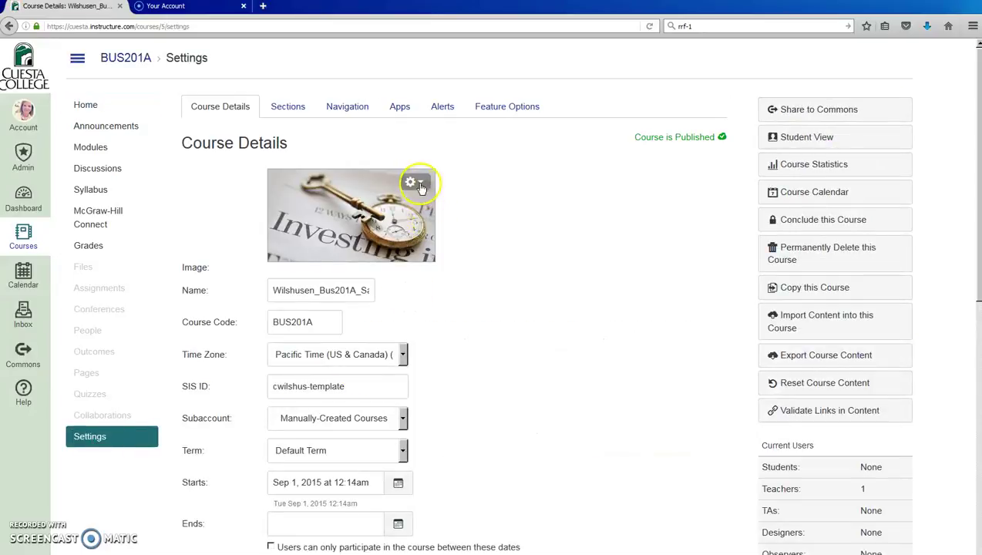
left_click(415, 182)
left_click(411, 217)
left_click(117, 244)
type("tees")
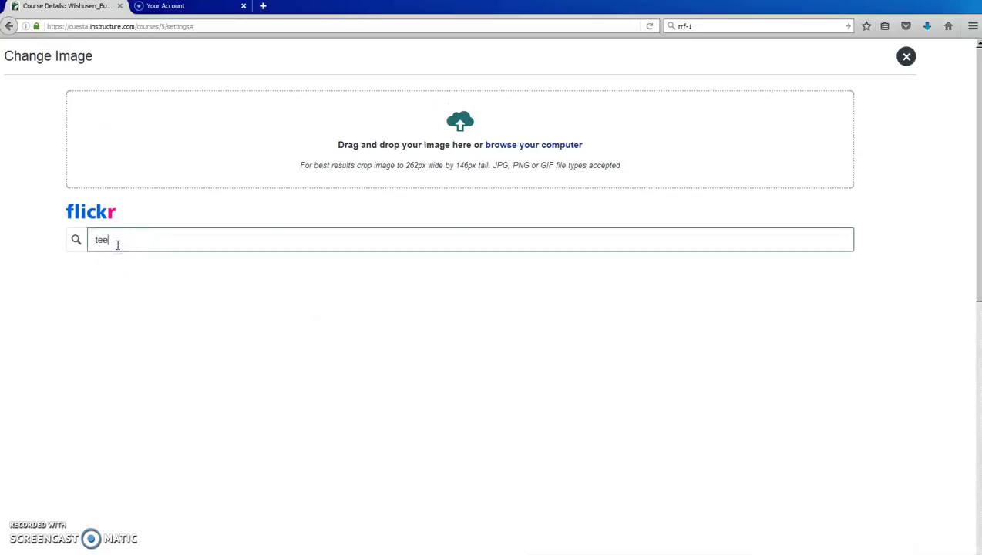